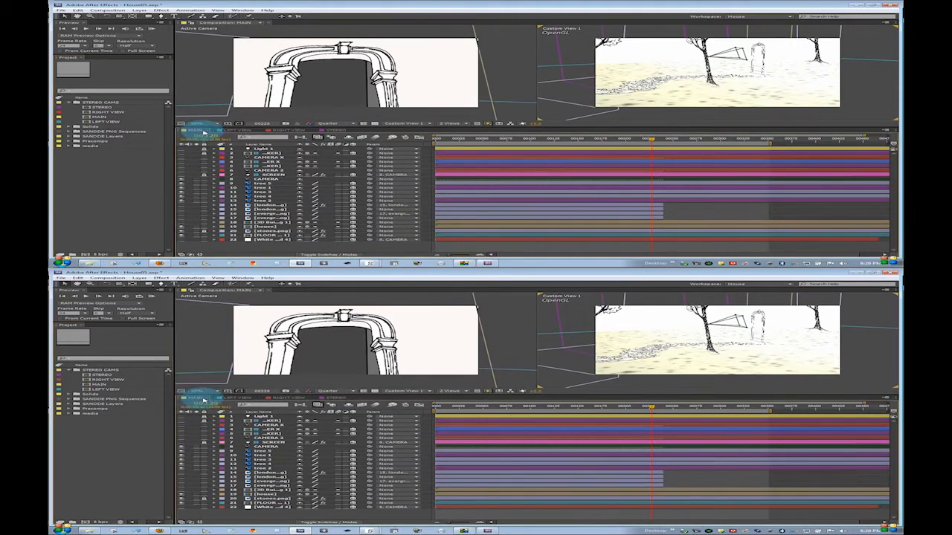
# Review the LEFT VIEW, RIGHT VIEW and STEREO compositions, and scrub through the camera move in the MAIN composition.
pyautogui.click(236, 131)
pyautogui.click(285, 132)
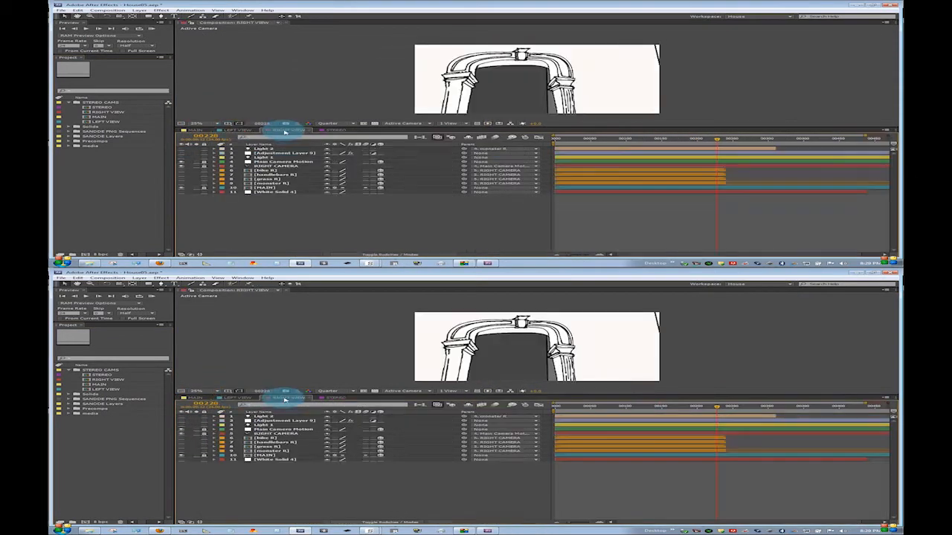
pyautogui.click(329, 130)
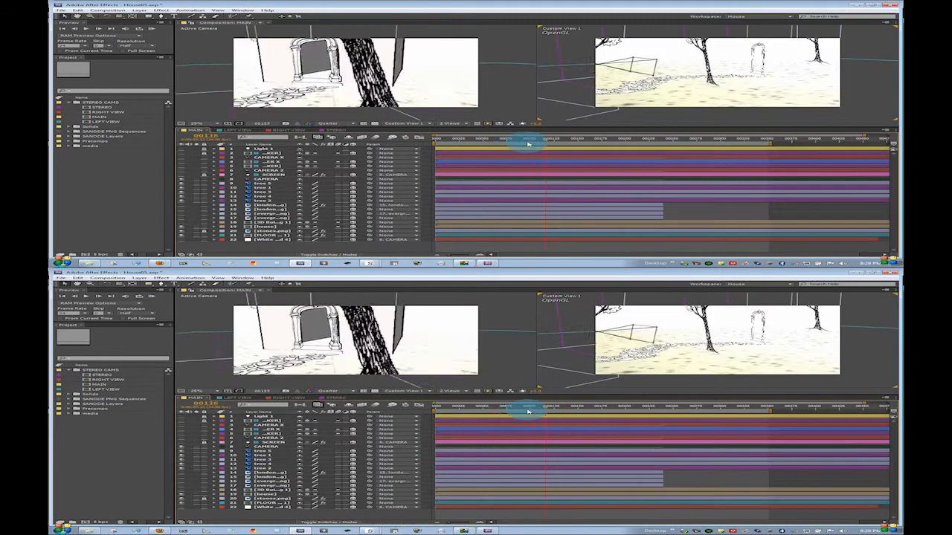
pyautogui.moveTo(516, 141); pyautogui.dragTo(601, 142)
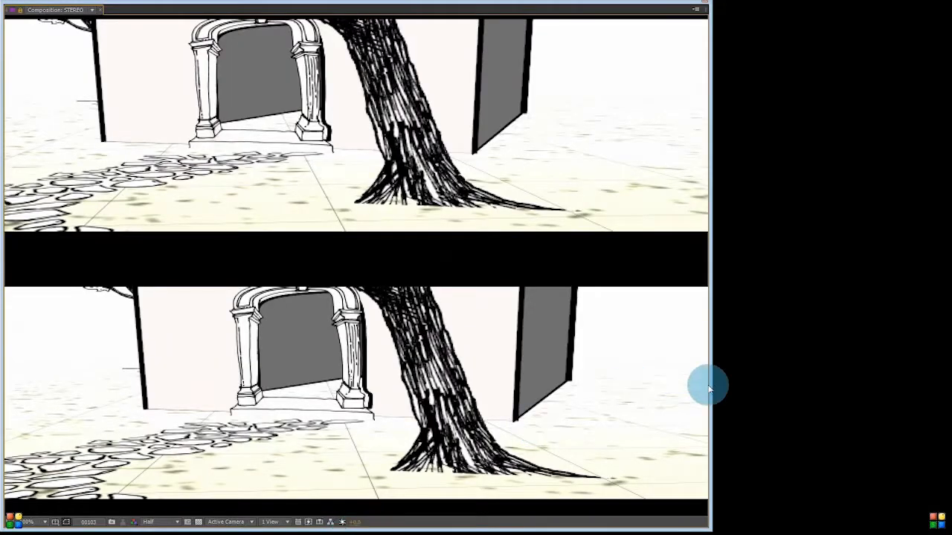
# Stretch the STEREO composition viewer across the full screen width as a backdrop for stereo drawing.
pyautogui.moveTo(709, 387); pyautogui.dragTo(948, 402)
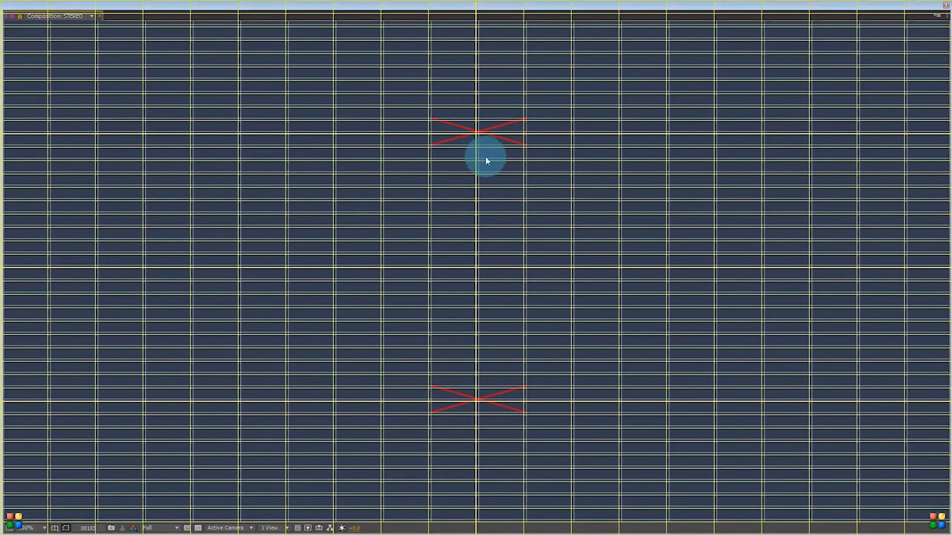
pyautogui.press('space')
pyautogui.moveTo(485, 156)
pyautogui.mouseDown()
pyautogui.moveTo(475, 170)
pyautogui.moveTo(480, 145)
pyautogui.moveTo(483, 159)
pyautogui.mouseUp()
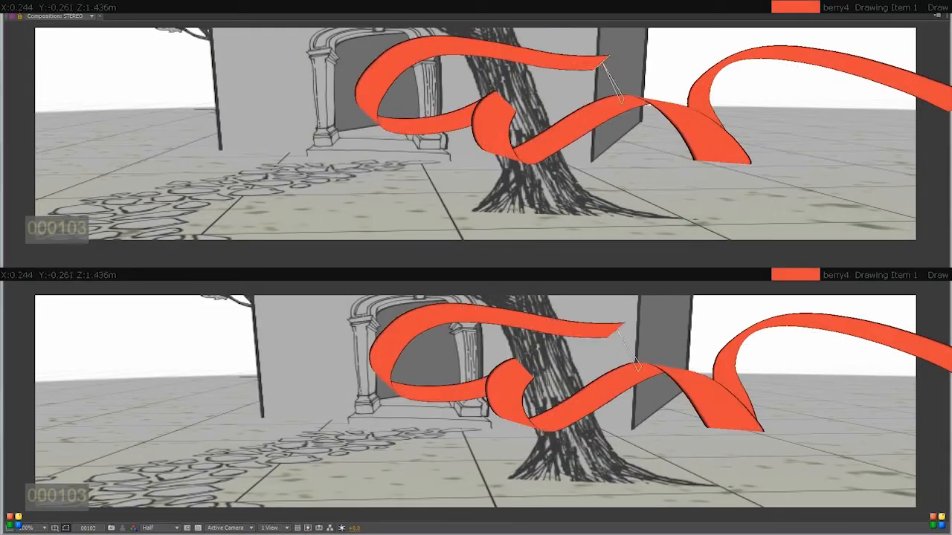
# Draw freehand berry4 ribbon strokes in stereo space over the house and tree background at frame 53.
pyautogui.moveTo(658, 31)
pyautogui.mouseDown()
pyautogui.moveTo(435, 168)
pyautogui.moveTo(3, 26)
pyautogui.mouseUp()
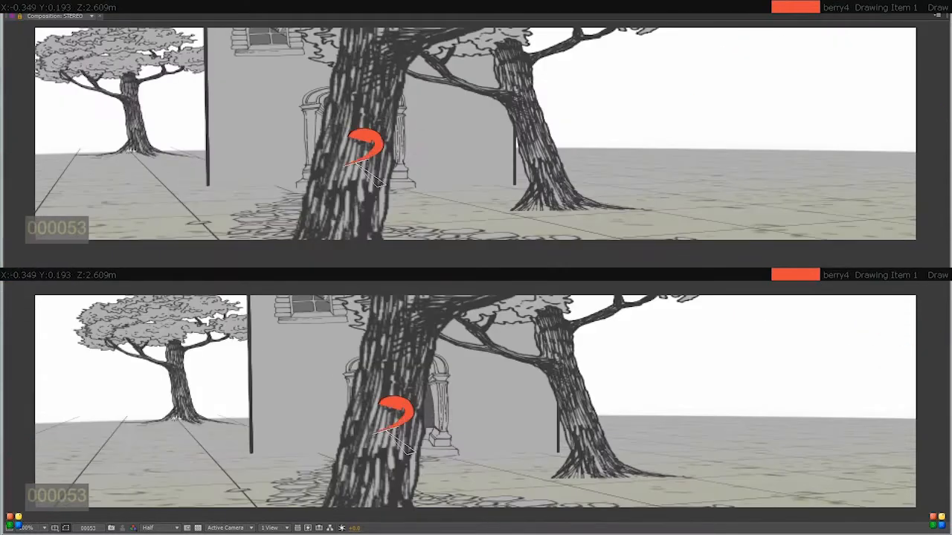
pyautogui.moveTo(348, 162)
pyautogui.mouseDown()
pyautogui.moveTo(339, 134)
pyautogui.moveTo(331, 139)
pyautogui.moveTo(357, 145)
pyautogui.mouseUp()
pyautogui.moveTo(323, 113); pyautogui.dragTo(431, 111)
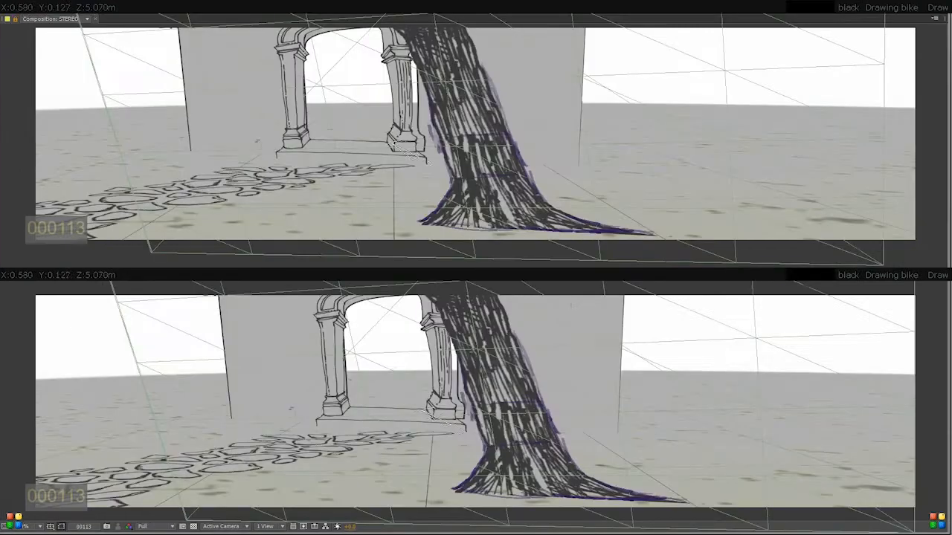
# Trace the large tree at frame 113, sketch the bike in black and cream, and view the strokes from another angle.
pyautogui.moveTo(454, 141); pyautogui.dragTo(386, 142)
pyautogui.moveTo(487, 193)
pyautogui.mouseDown()
pyautogui.moveTo(601, 144)
pyautogui.moveTo(569, 205)
pyautogui.moveTo(647, 200)
pyautogui.moveTo(604, 208)
pyautogui.moveTo(297, 110)
pyautogui.mouseUp()
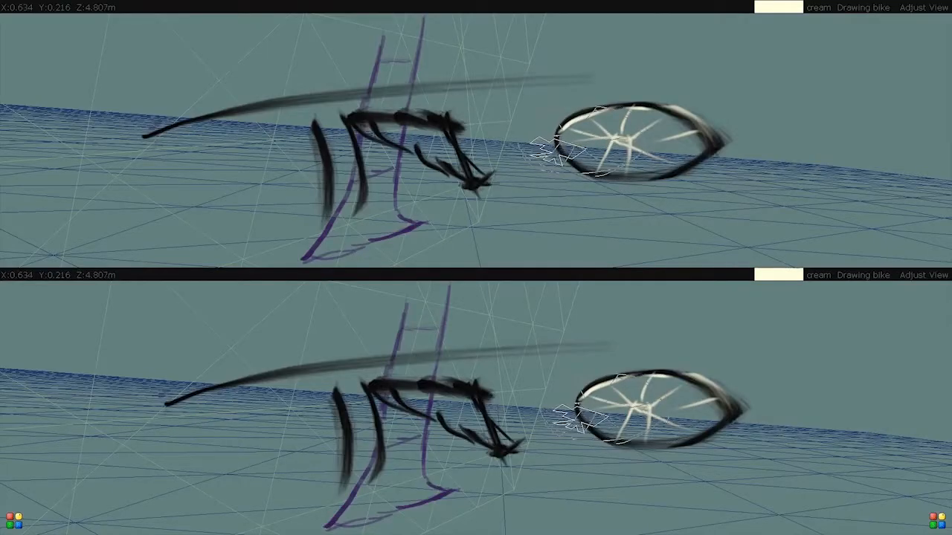
pyautogui.moveTo(554, 149)
pyautogui.mouseDown()
pyautogui.moveTo(574, 190)
pyautogui.moveTo(529, 202)
pyautogui.moveTo(510, 195)
pyautogui.moveTo(567, 158)
pyautogui.mouseUp()
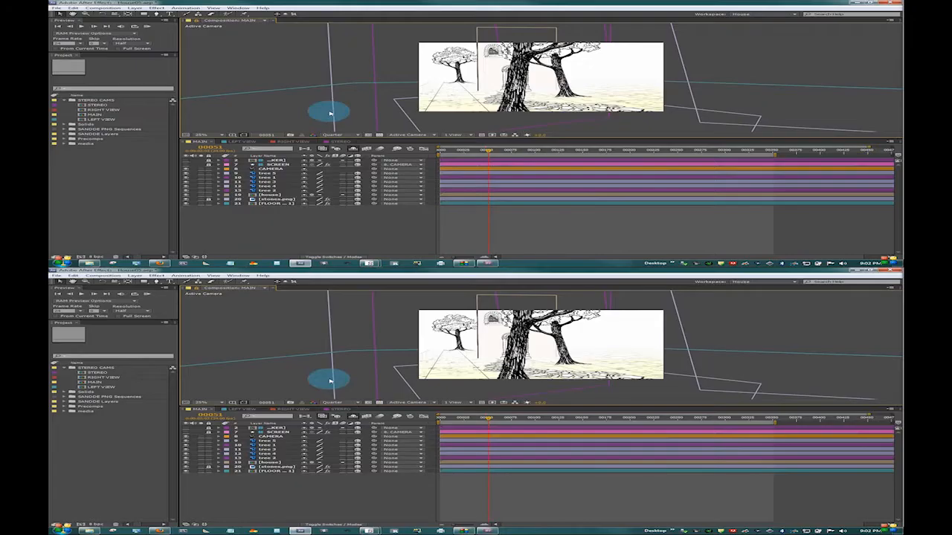
# Open the SanddeLink script in After Effects and export the FLOOR layer of the MAIN composition as an OBJ mesh.
pyautogui.click(238, 7)
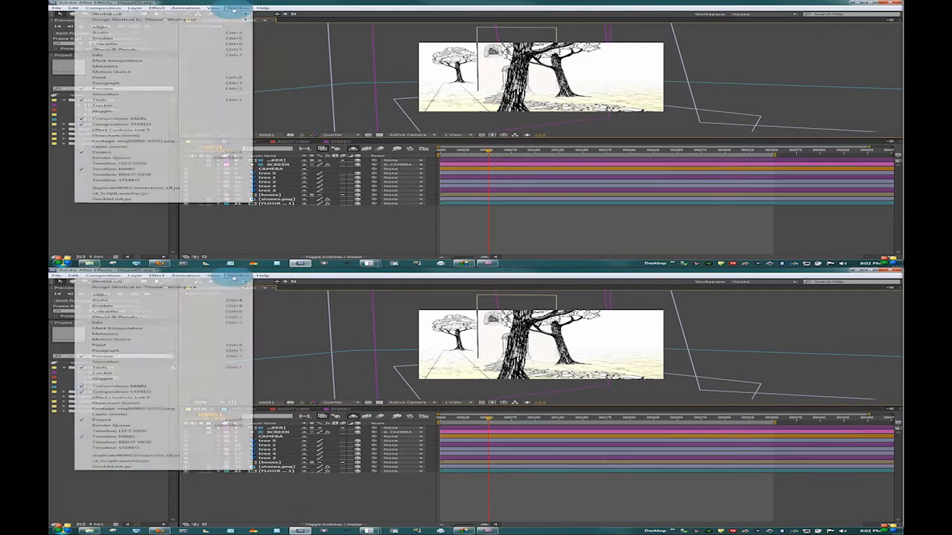
pyautogui.click(116, 199)
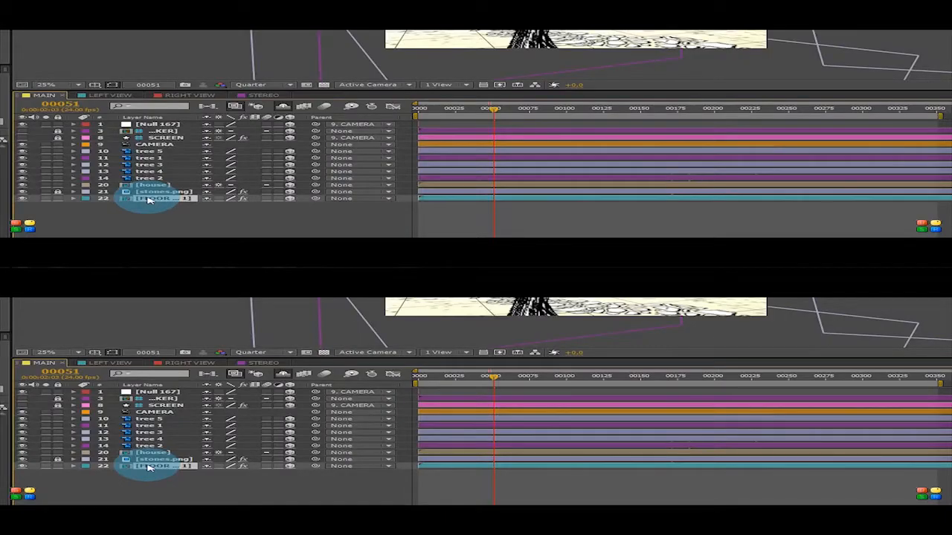
pyautogui.click(145, 144)
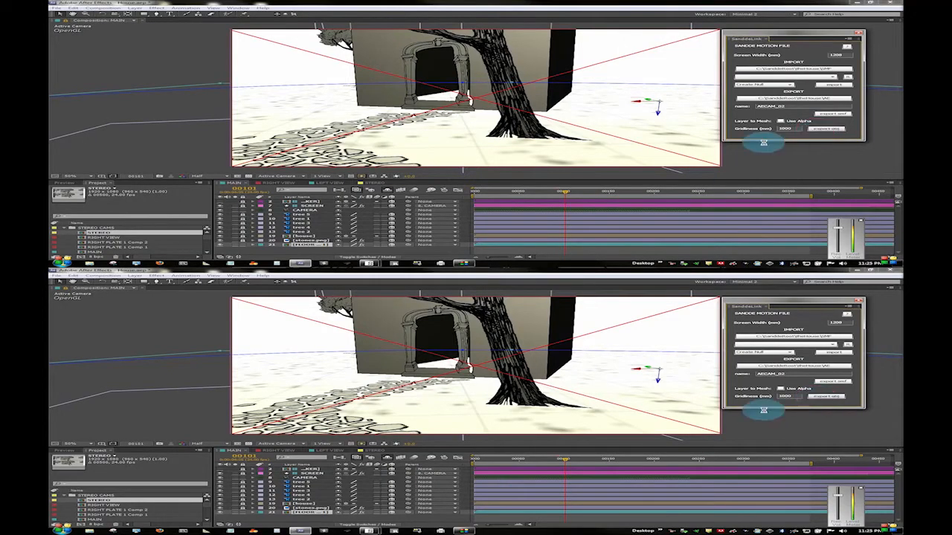
pyautogui.click(765, 144)
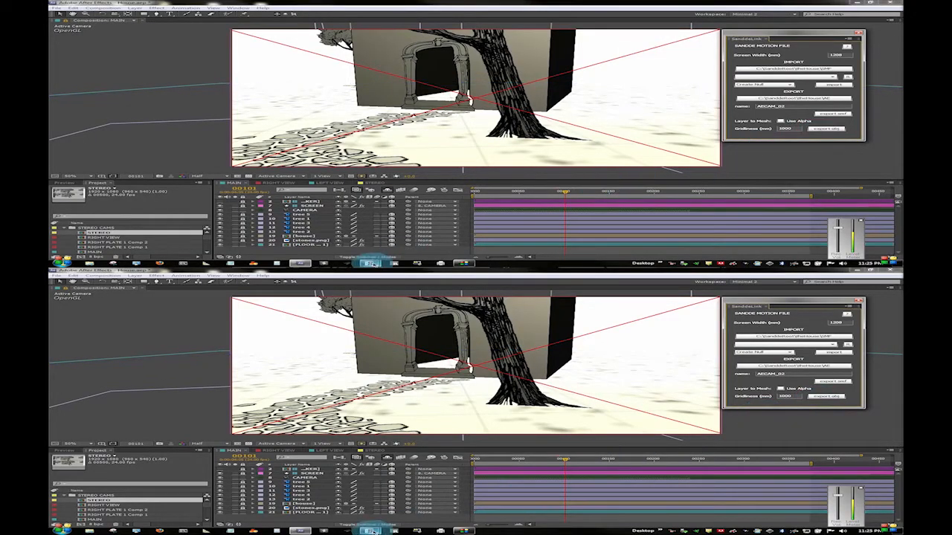
# Switch to SANDDE, open the first cel's item tree and import mesh data into the GUIDES item.
pyautogui.moveTo(371, 263)
pyautogui.click(438, 223)
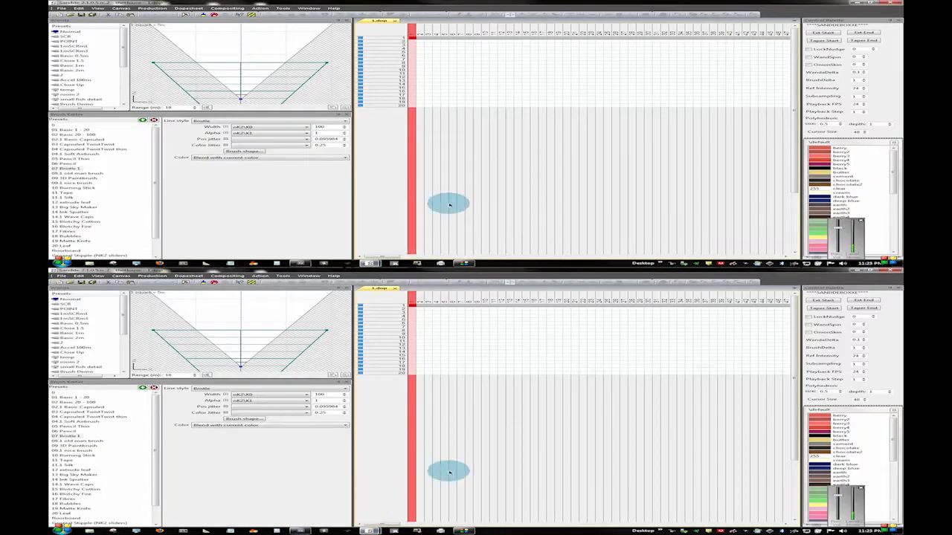
pyautogui.doubleClick(413, 39)
pyautogui.click(373, 155)
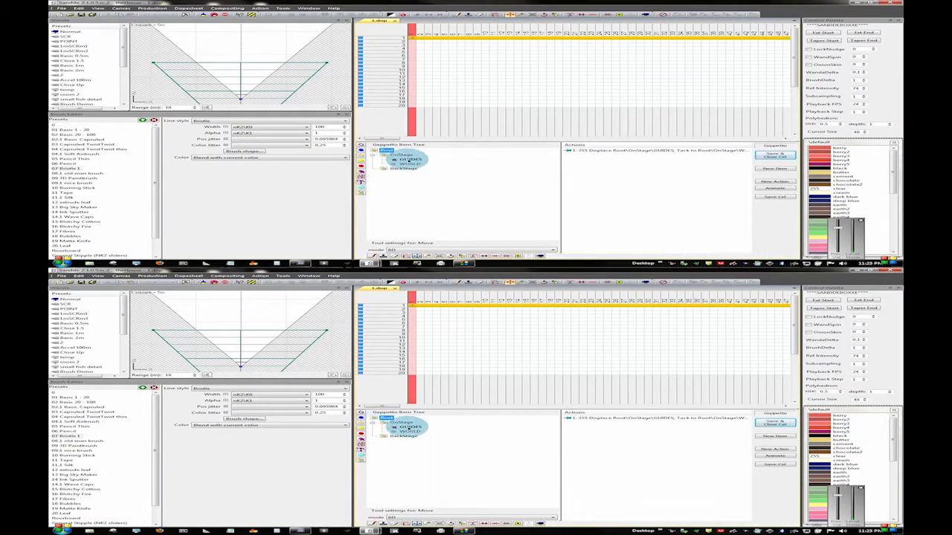
pyautogui.rightClick(408, 159)
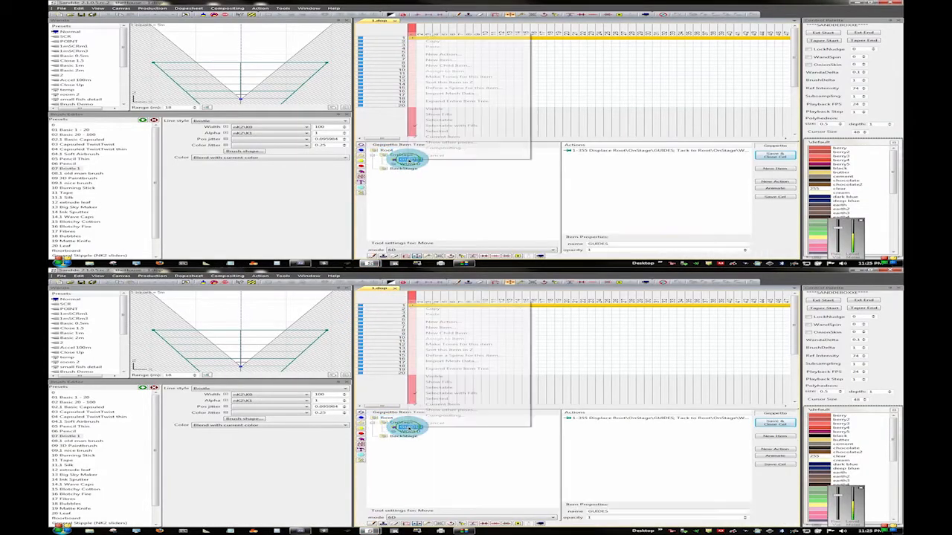
pyautogui.click(444, 92)
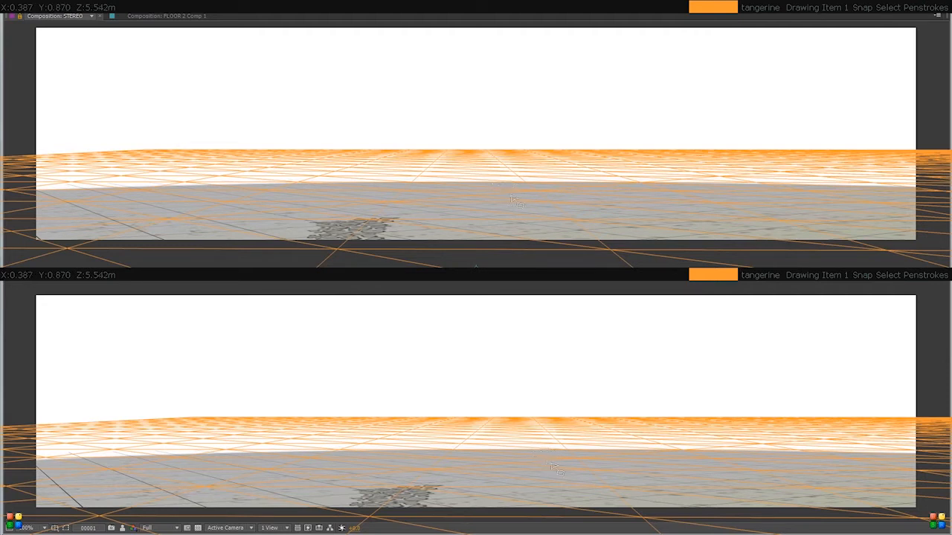
pyautogui.moveTo(512, 197)
pyautogui.mouseDown()
pyautogui.moveTo(493, 195)
pyautogui.moveTo(503, 199)
pyautogui.mouseUp()
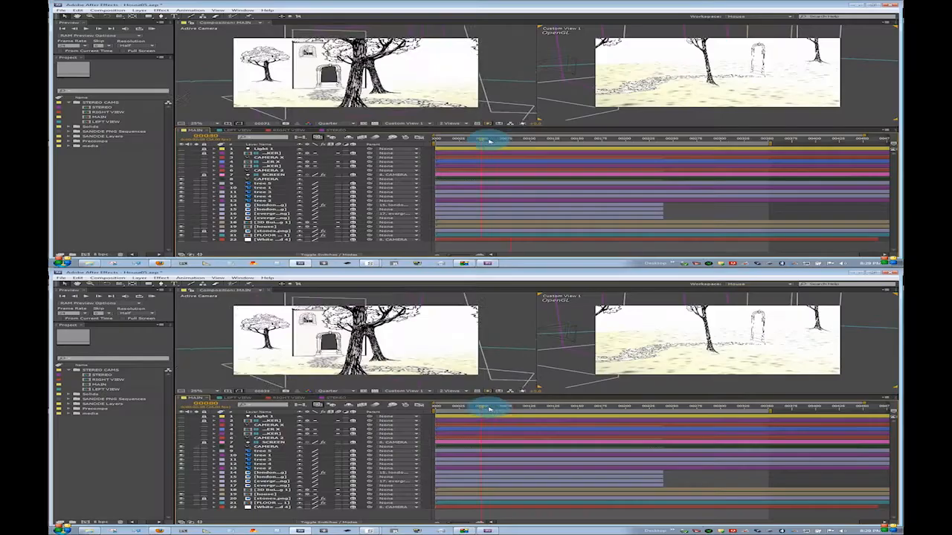
# In After Effects, scrub the MAIN composition, select the CAMERA layer and name its motion export AfterEffectsCam01.
pyautogui.moveTo(488, 141)
pyautogui.mouseDown()
pyautogui.moveTo(633, 142)
pyautogui.moveTo(493, 143)
pyautogui.moveTo(537, 142)
pyautogui.mouseUp()
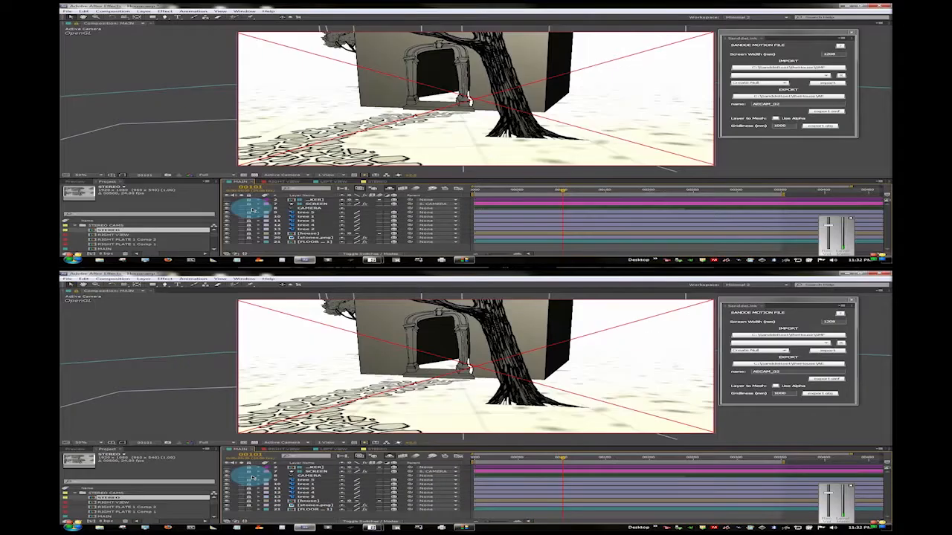
pyautogui.click(484, 208)
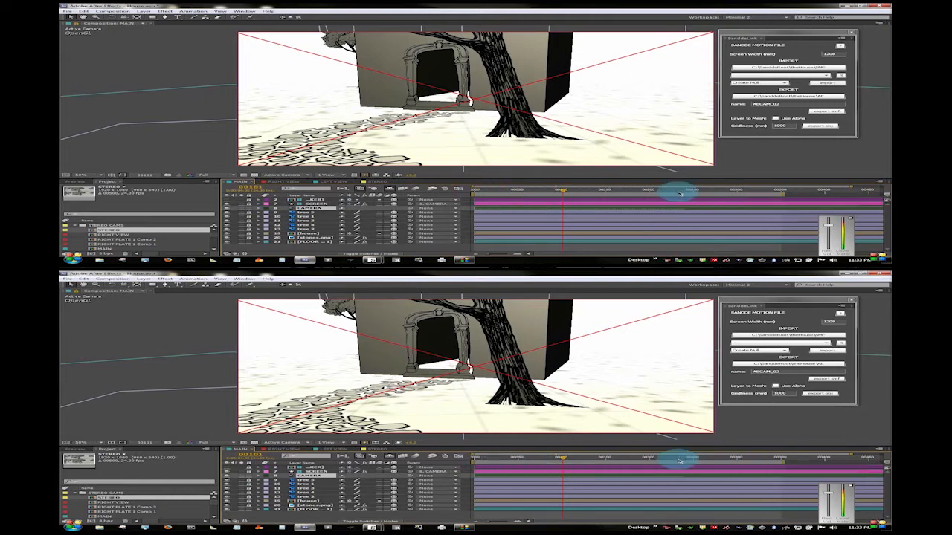
pyautogui.doubleClick(736, 103)
pyautogui.write('AfterEffectsCam01')
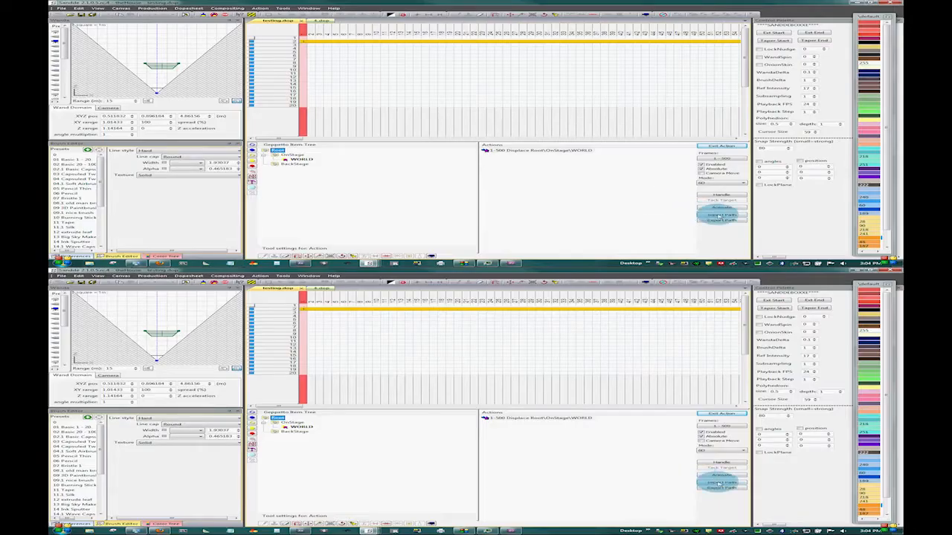
# Import the AfterEffectsCam01 motion path into the WORLD item's displace action in SANDDE as a camera motion.
pyautogui.click(719, 215)
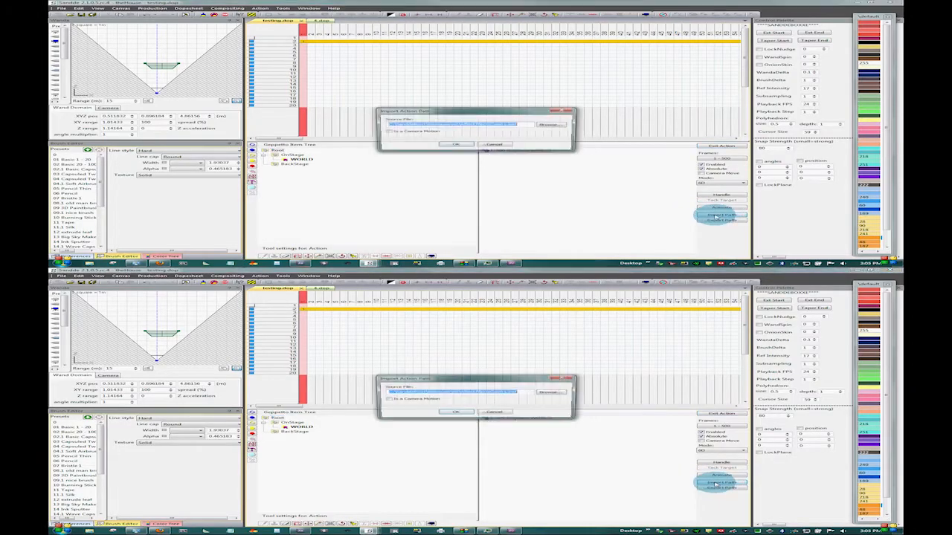
pyautogui.click(387, 131)
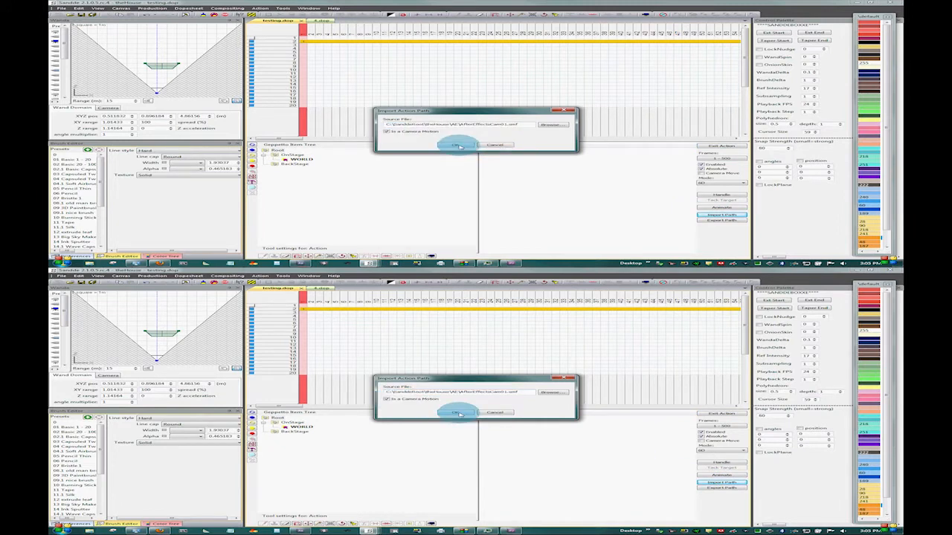
pyautogui.click(460, 145)
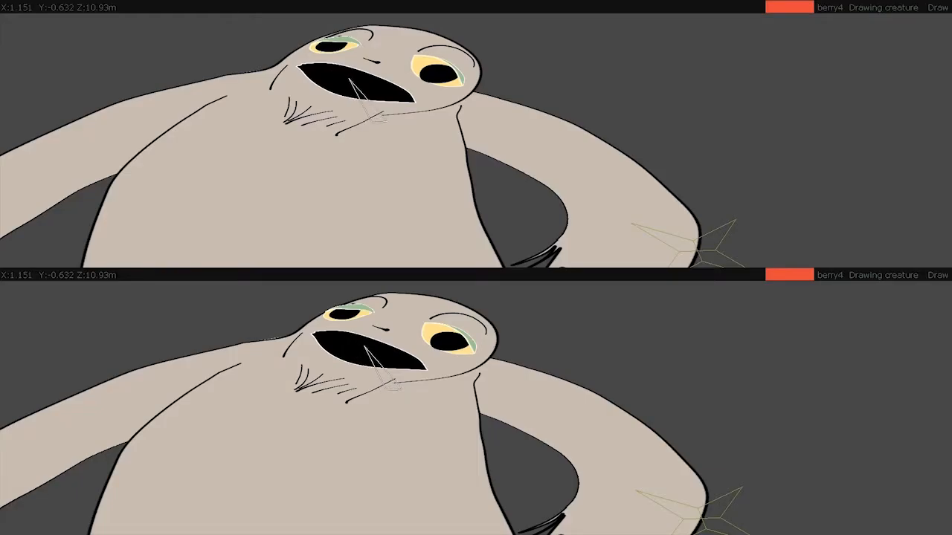
# Draw a curved berry4 stroke over the creature's face between its eye and mouth, and place delimiter nodes on it.
pyautogui.moveTo(302, 63)
pyautogui.mouseDown()
pyautogui.moveTo(287, 46)
pyautogui.moveTo(308, 41)
pyautogui.moveTo(353, 77)
pyautogui.moveTo(409, 91)
pyautogui.mouseUp()
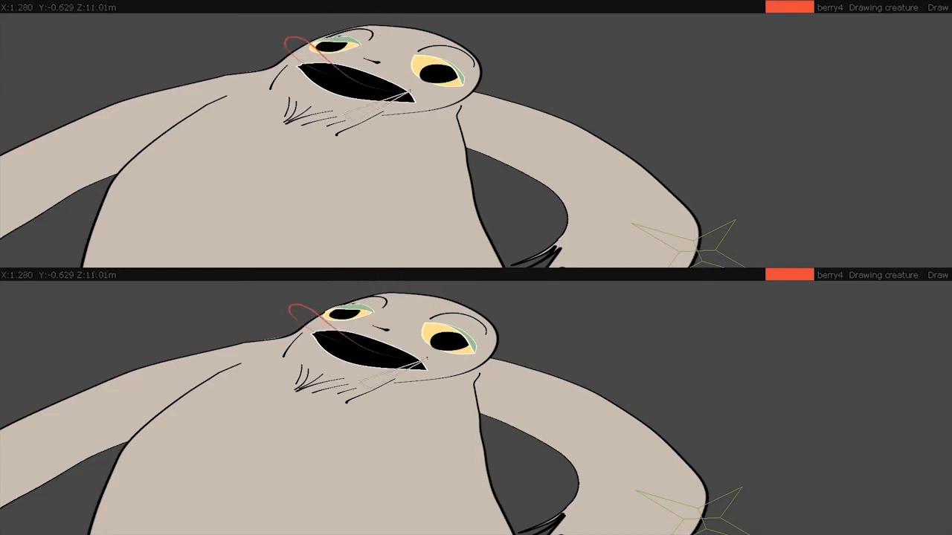
pyautogui.press('n')
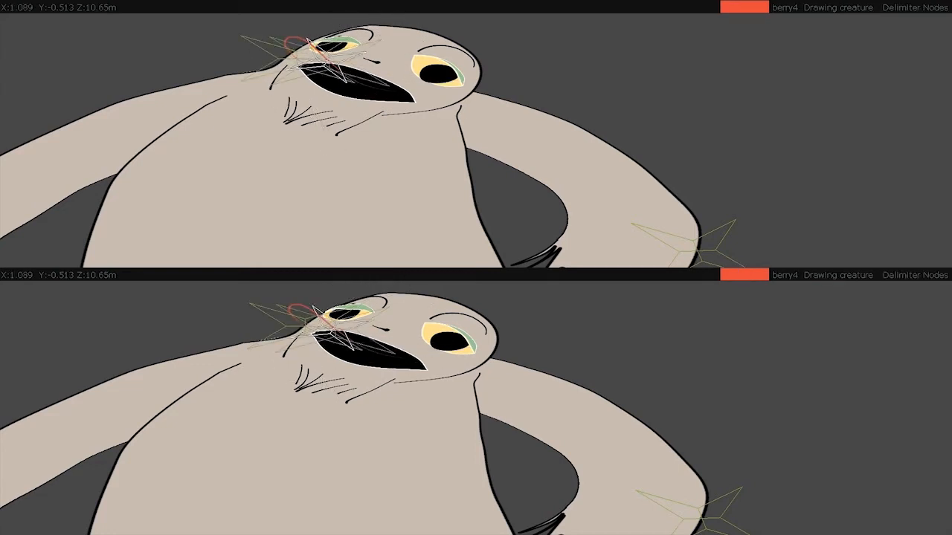
pyautogui.press('n')
pyautogui.moveTo(297, 45)
pyautogui.mouseDown()
pyautogui.moveTo(200, 61)
pyautogui.moveTo(231, 74)
pyautogui.moveTo(222, 74)
pyautogui.moveTo(289, 79)
pyautogui.mouseUp()
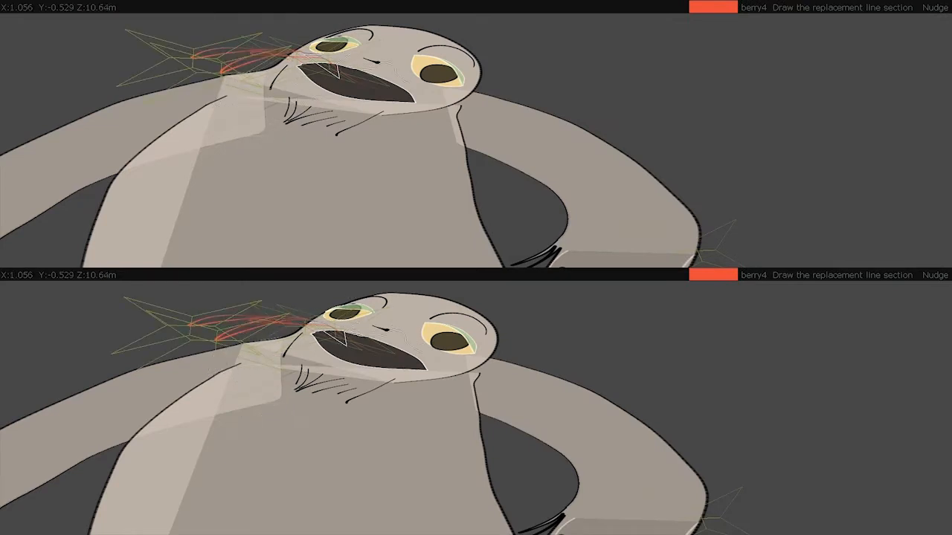
# Nudge the delimited section of the berry4 stroke and draw a replacement line section beside the creature's mouth.
pyautogui.press('d')
pyautogui.press('n')
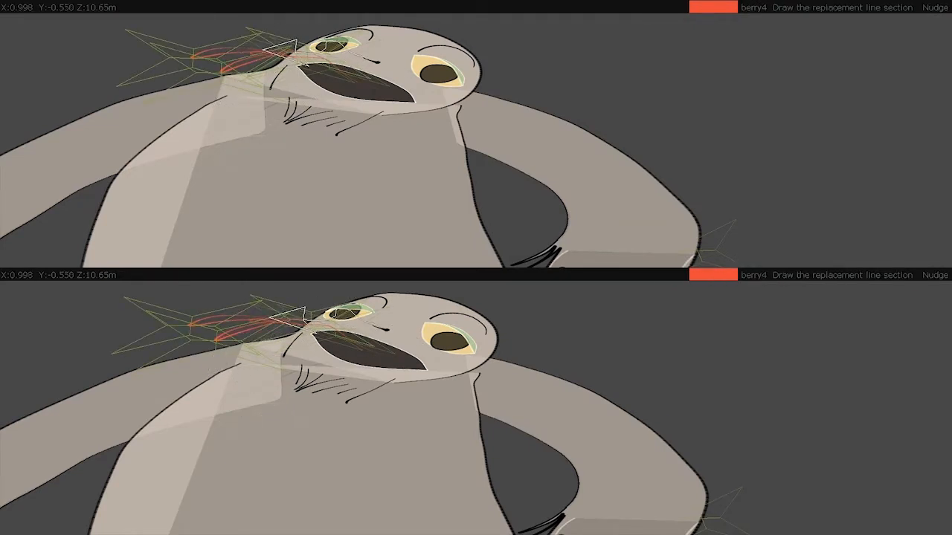
pyautogui.press('Return')
pyautogui.press('r')
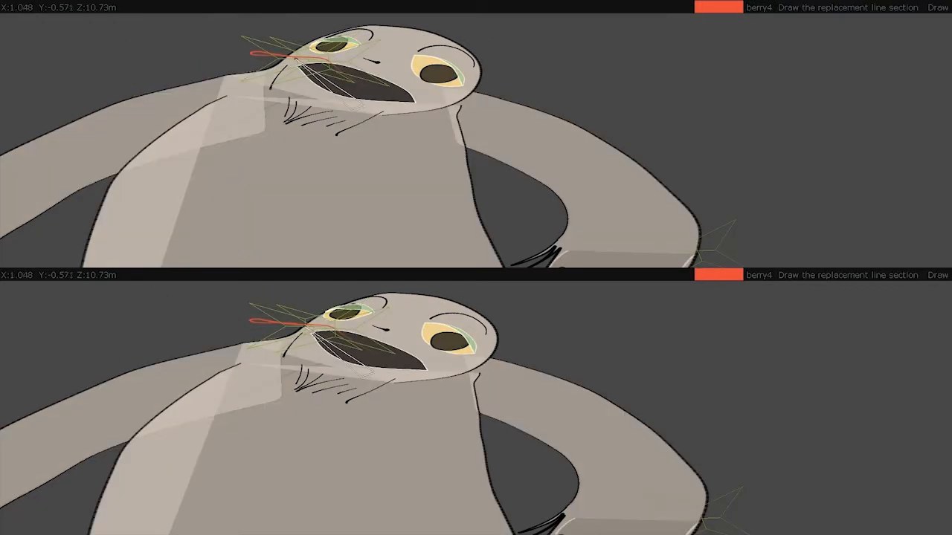
pyautogui.moveTo(307, 64)
pyautogui.mouseDown()
pyautogui.moveTo(185, 58)
pyautogui.moveTo(318, 72)
pyautogui.mouseUp()
pyautogui.press('Return')
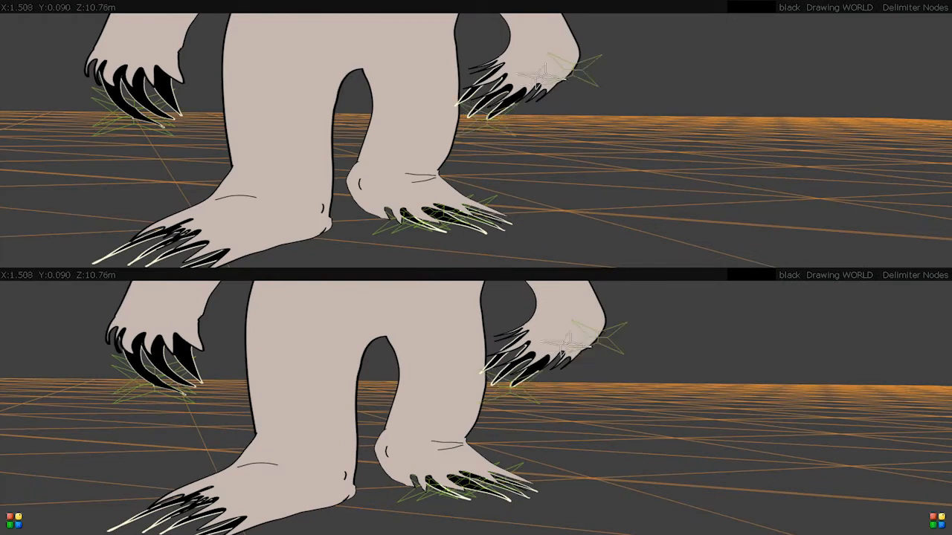
# Place delimiter nodes at the creature's hand and foot claws, and apply Snap Move and Snap Nudge at its heel on the floor grid.
pyautogui.press('n')
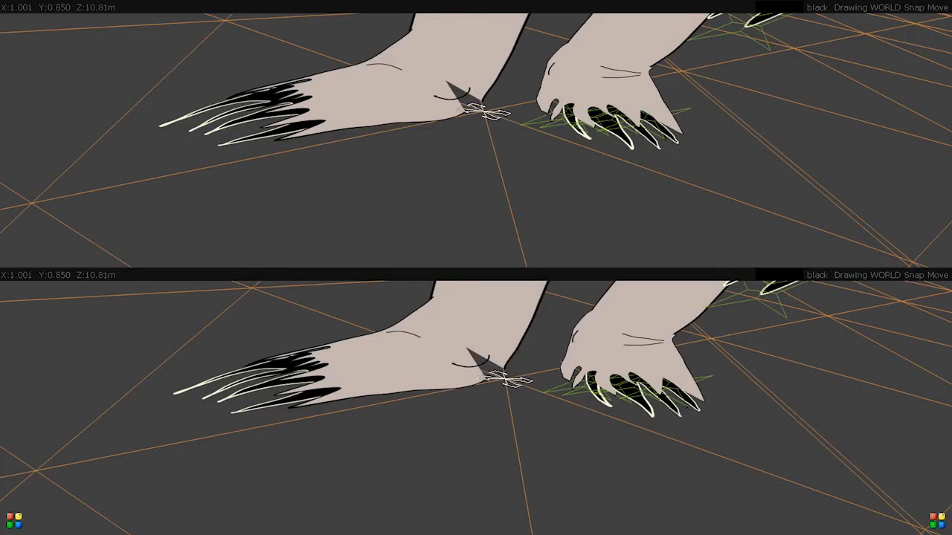
pyautogui.moveTo(484, 112)
pyautogui.mouseDown()
pyautogui.moveTo(500, 115)
pyautogui.moveTo(491, 114)
pyautogui.moveTo(497, 183)
pyautogui.moveTo(498, 120)
pyautogui.mouseUp()
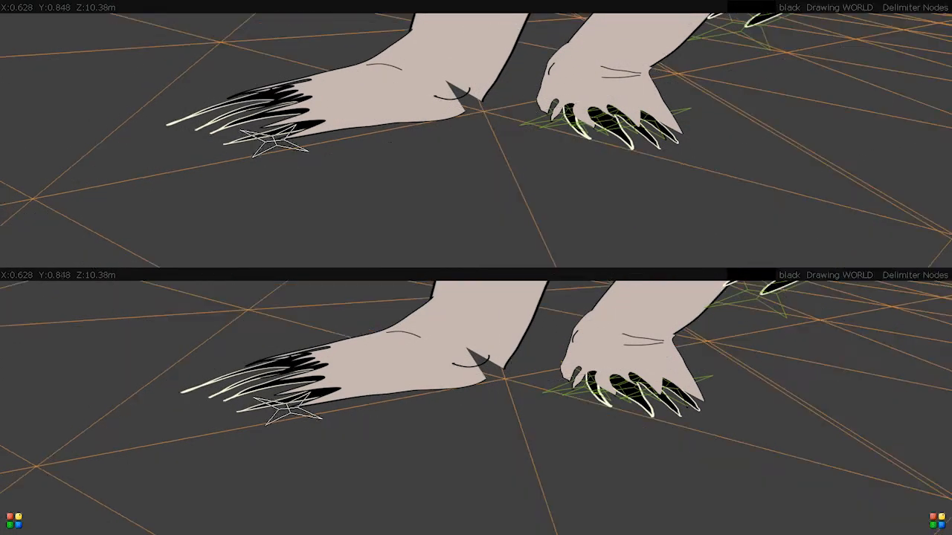
pyautogui.click(274, 146)
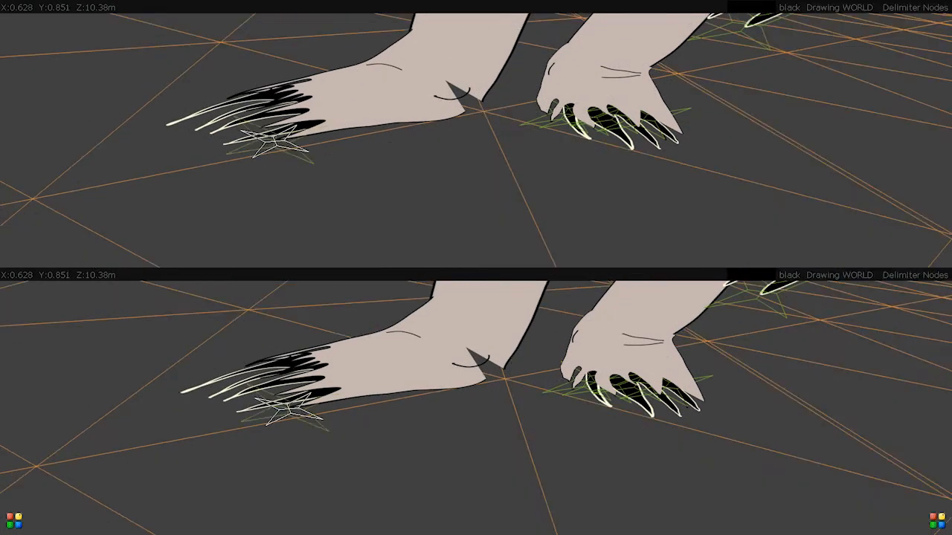
pyautogui.press('n')
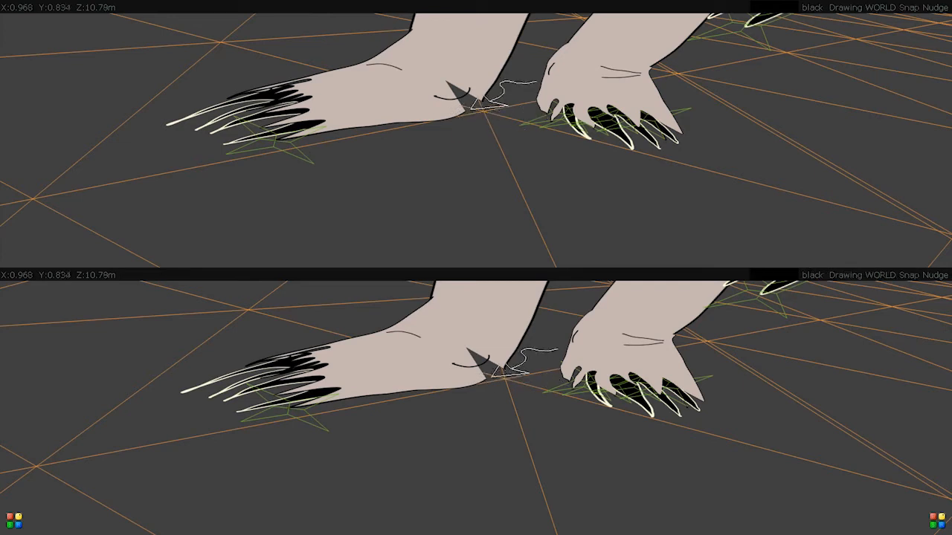
pyautogui.moveTo(466, 111)
pyautogui.mouseDown()
pyautogui.moveTo(488, 110)
pyautogui.moveTo(473, 94)
pyautogui.moveTo(488, 124)
pyautogui.moveTo(476, 115)
pyautogui.moveTo(493, 101)
pyautogui.mouseUp()
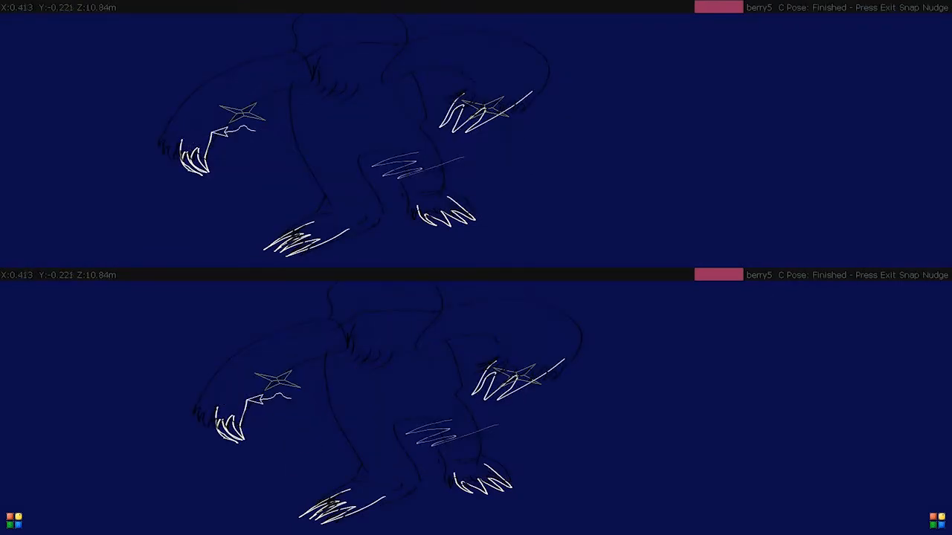
# Nudge the delimited claws on the creature's hand toward the end of its outstretched arm.
pyautogui.moveTo(211, 154); pyautogui.dragTo(183, 136)
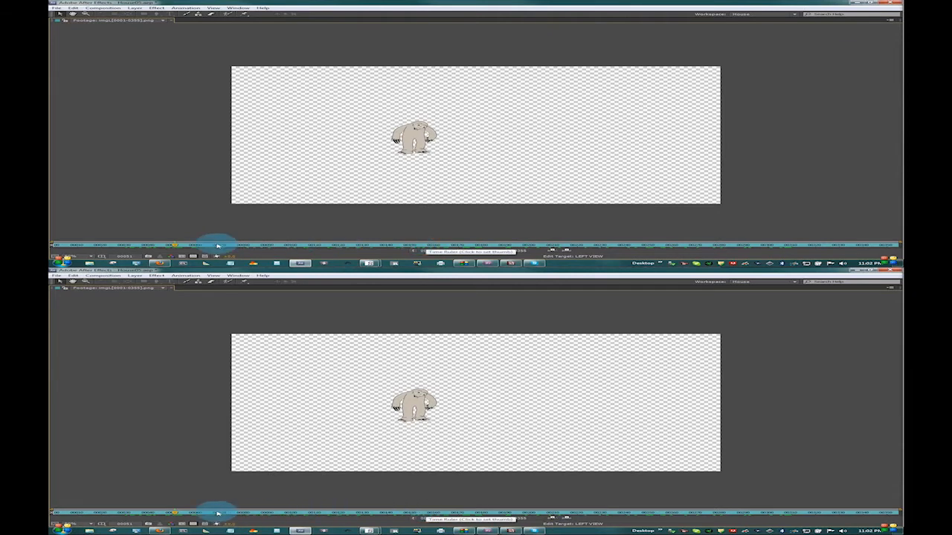
# Switch to After Effects and preview the monster PNG sequence, both as footage and placed in the LEFT VIEW composition.
pyautogui.moveTo(177, 246); pyautogui.dragTo(540, 245)
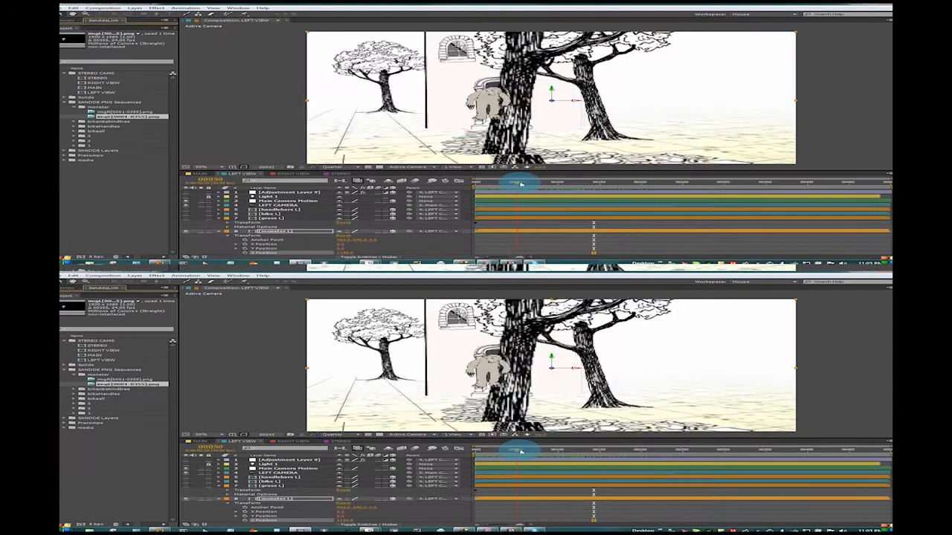
pyautogui.moveTo(521, 183); pyautogui.dragTo(523, 184)
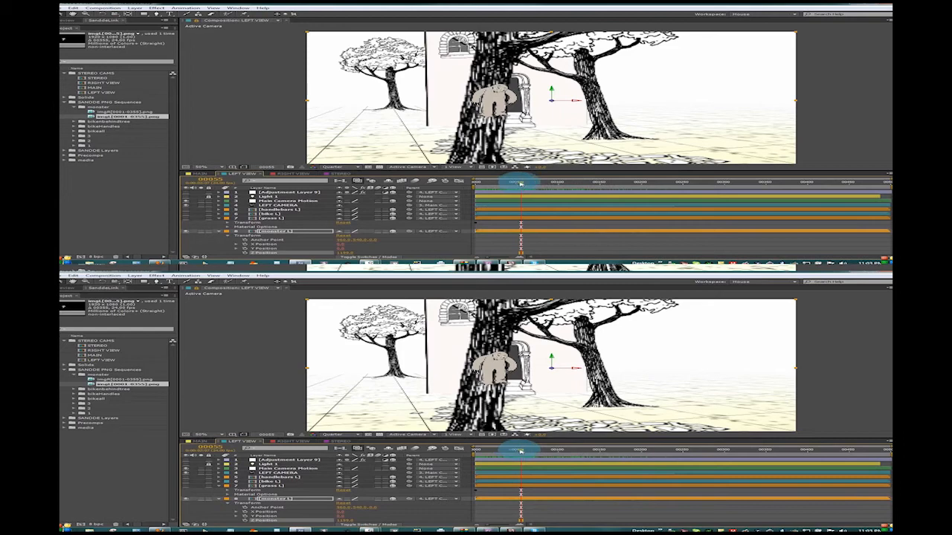
pyautogui.moveTo(521, 184); pyautogui.dragTo(521, 184)
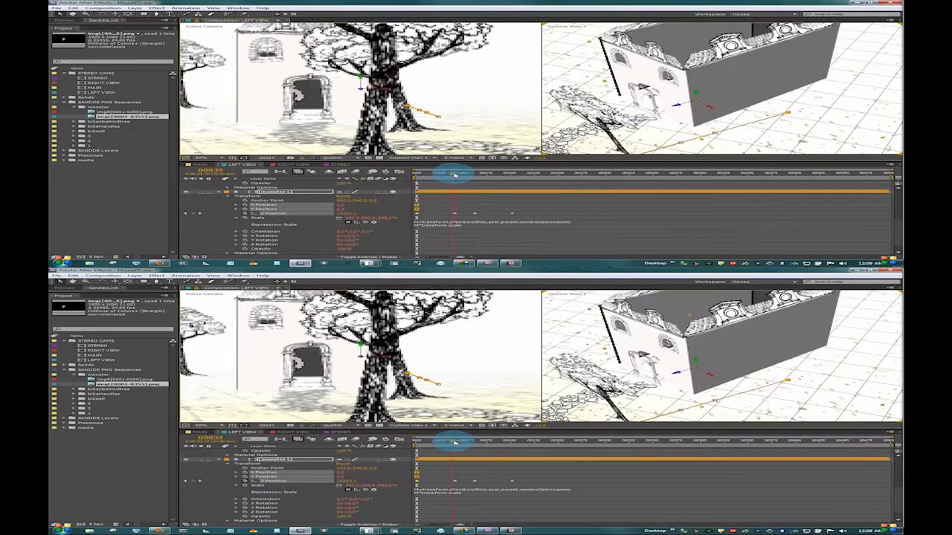
# Keyframe a new Z Position for the monster L layer at frame 178, and change the interpolation of all its Z Position keyframes.
pyautogui.moveTo(455, 174); pyautogui.dragTo(584, 173)
pyautogui.moveTo(736, 76); pyautogui.dragTo(712, 81)
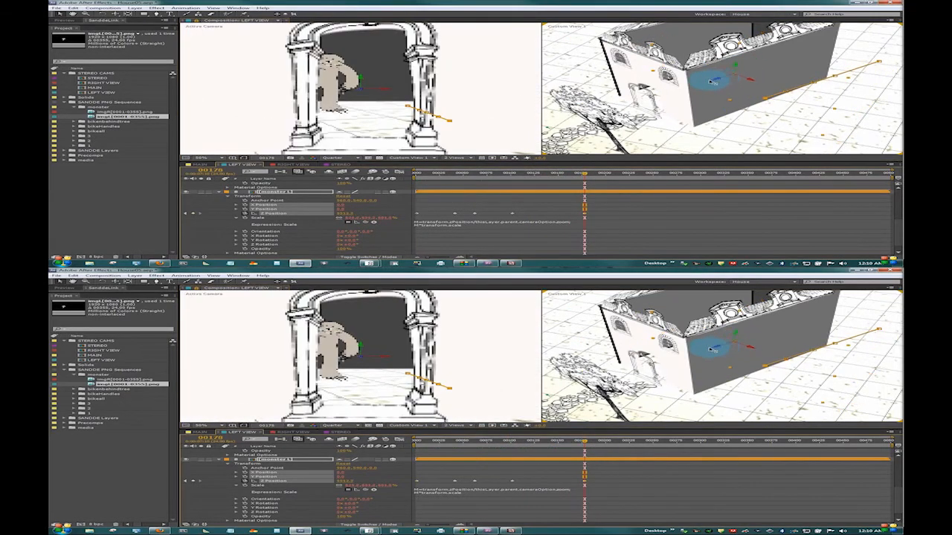
pyautogui.moveTo(594, 211); pyautogui.dragTo(413, 218)
pyautogui.rightClick(417, 214)
pyautogui.click(453, 189)
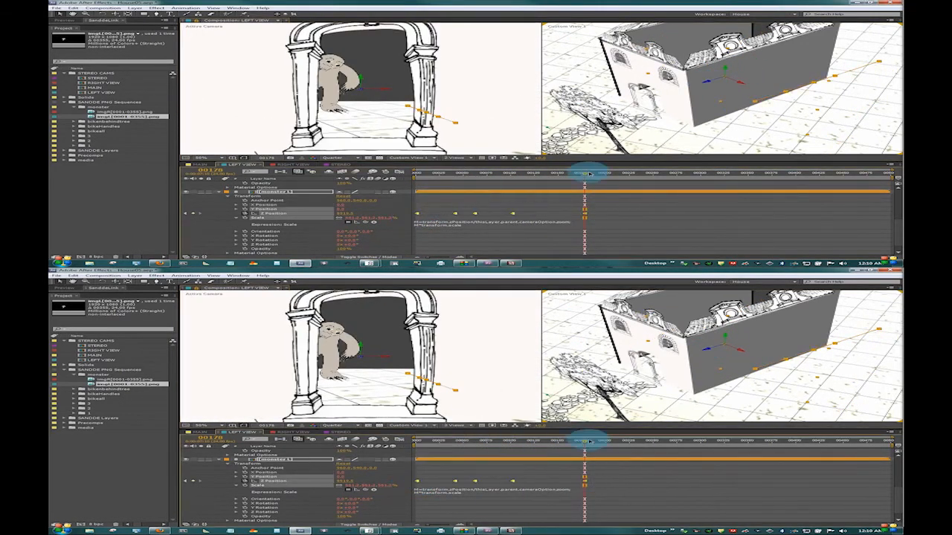
pyautogui.moveTo(584, 172)
pyautogui.mouseDown()
pyautogui.moveTo(507, 174)
pyautogui.moveTo(578, 172)
pyautogui.mouseUp()
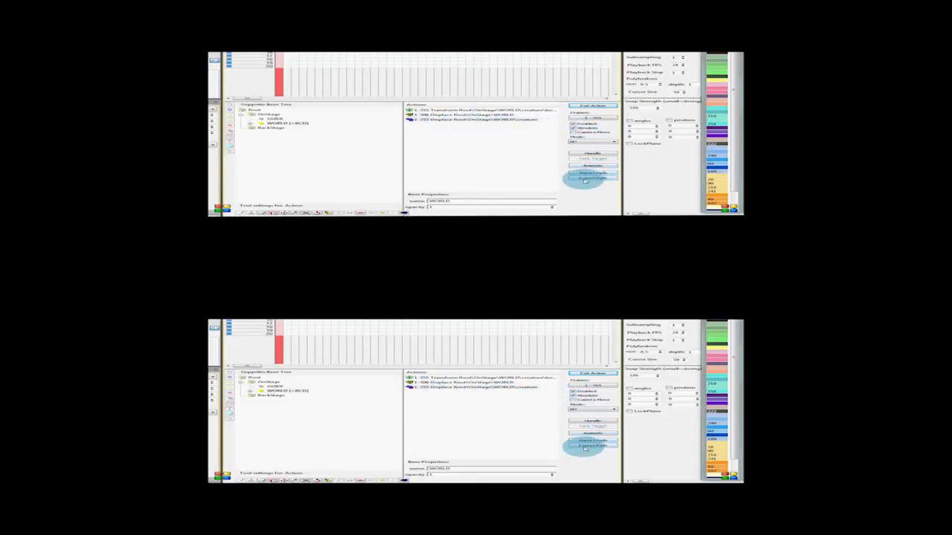
# Switch to SANDDE and export the motion path of the displace action.
pyautogui.click(583, 179)
pyautogui.click(404, 101)
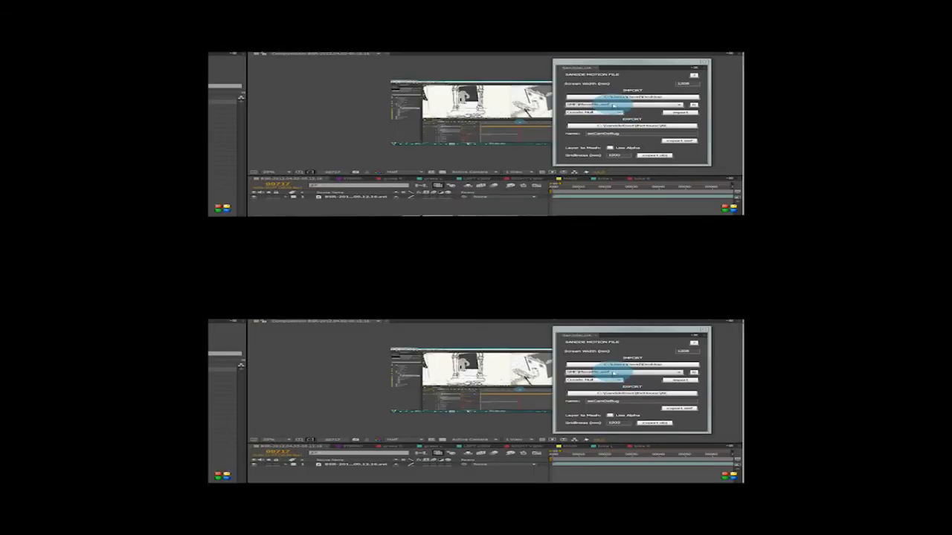
# In After Effects, choose the SMF motion file in SanddeLink for import onto a layer.
pyautogui.click(617, 372)
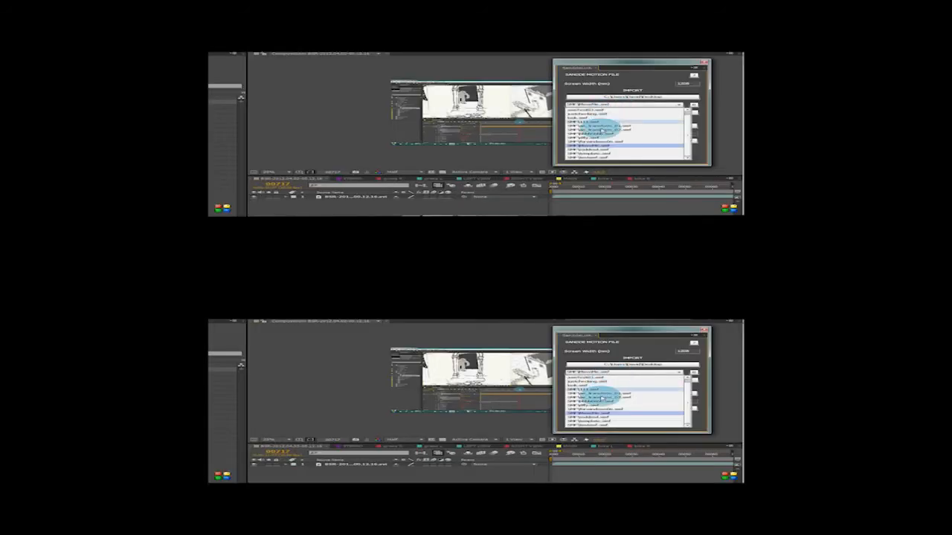
pyautogui.click(601, 396)
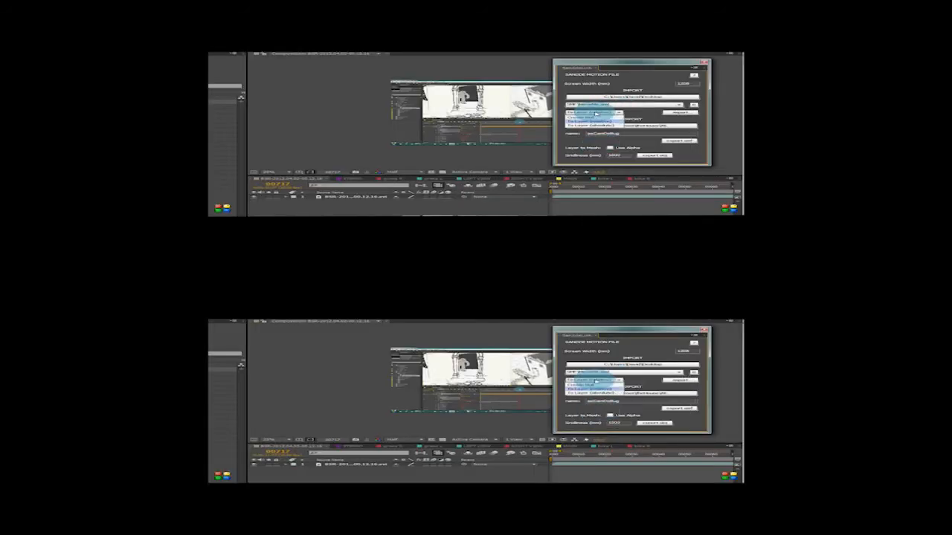